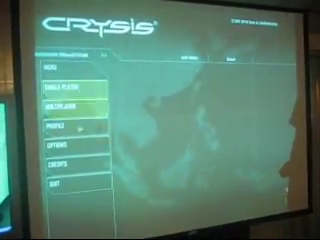
left_click(75, 95)
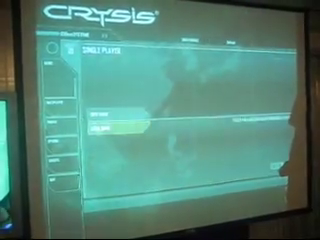
left_click(110, 128)
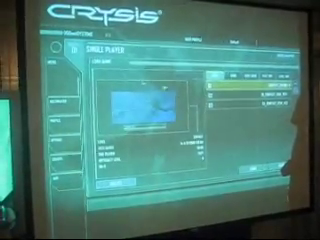